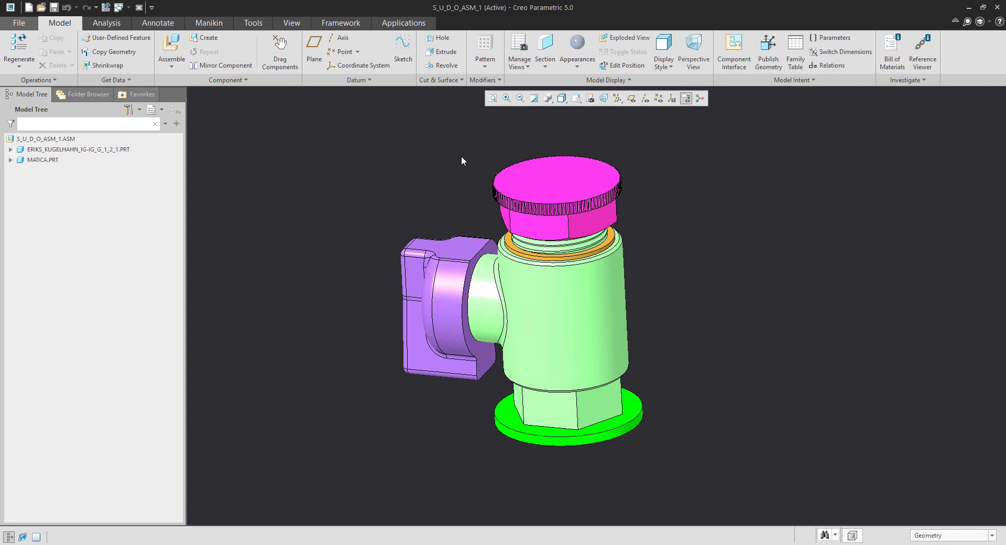
Open the top-level assembly's Reference Viewer and show the parts it depends on.
left_click(43, 149)
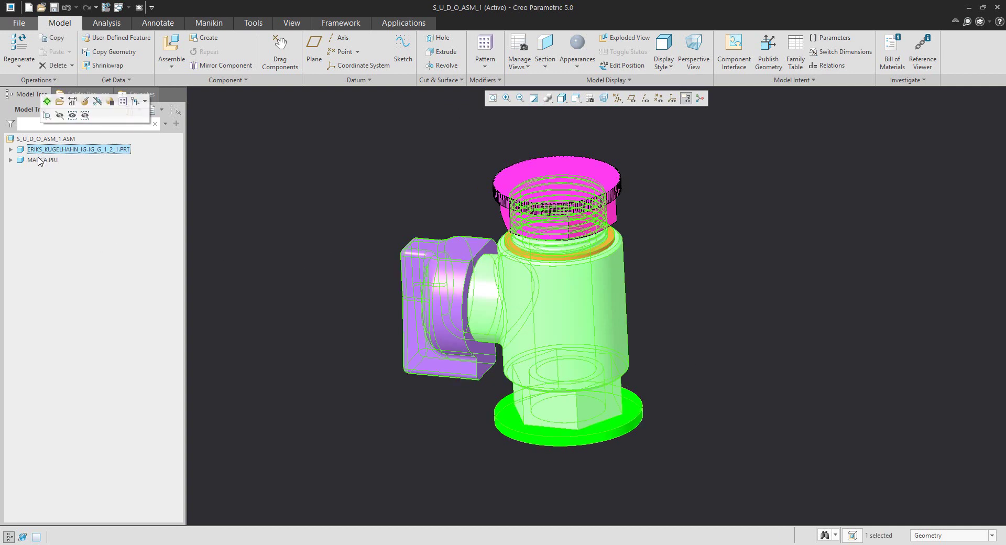
left_click(264, 187)
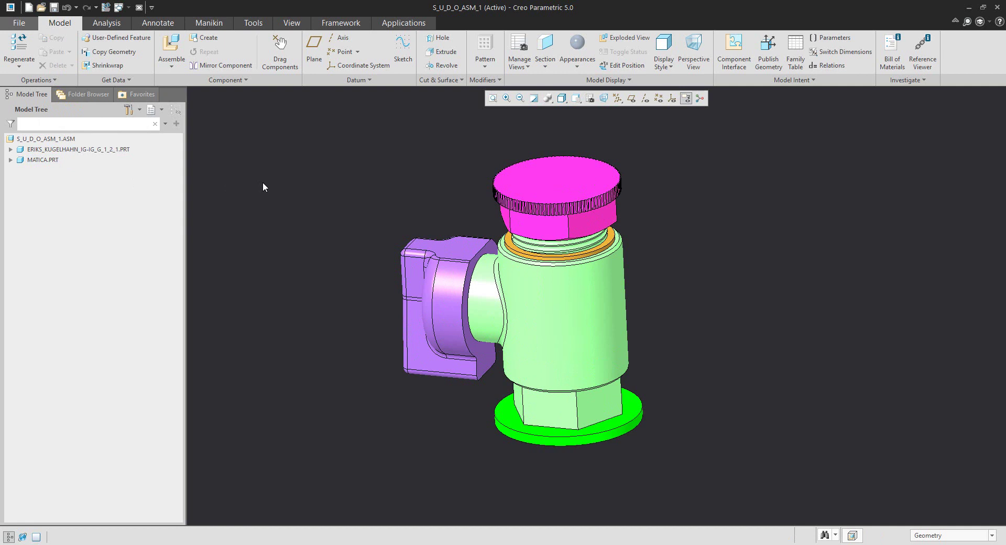
left_click(51, 139)
right_click(51, 141)
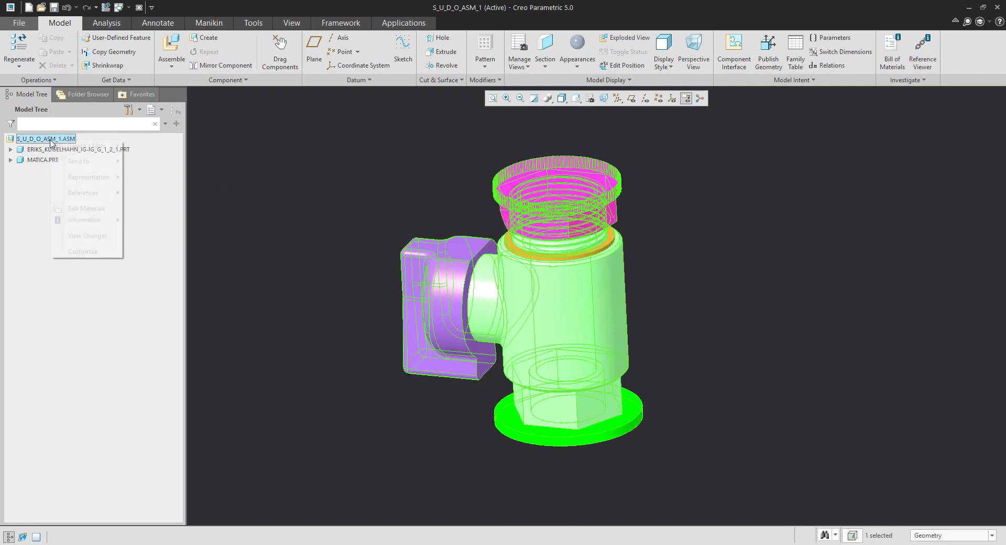
mouse_move(106, 222)
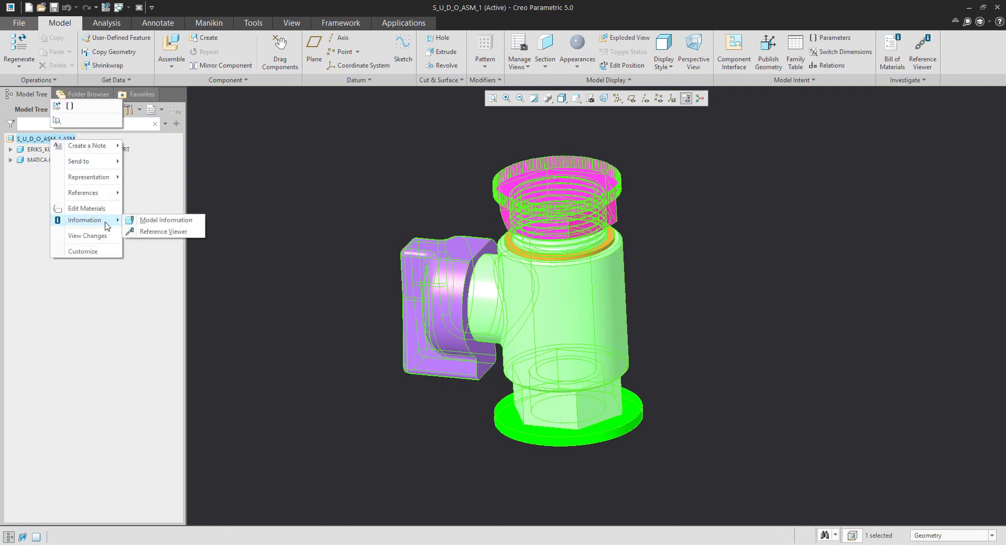
left_click(157, 232)
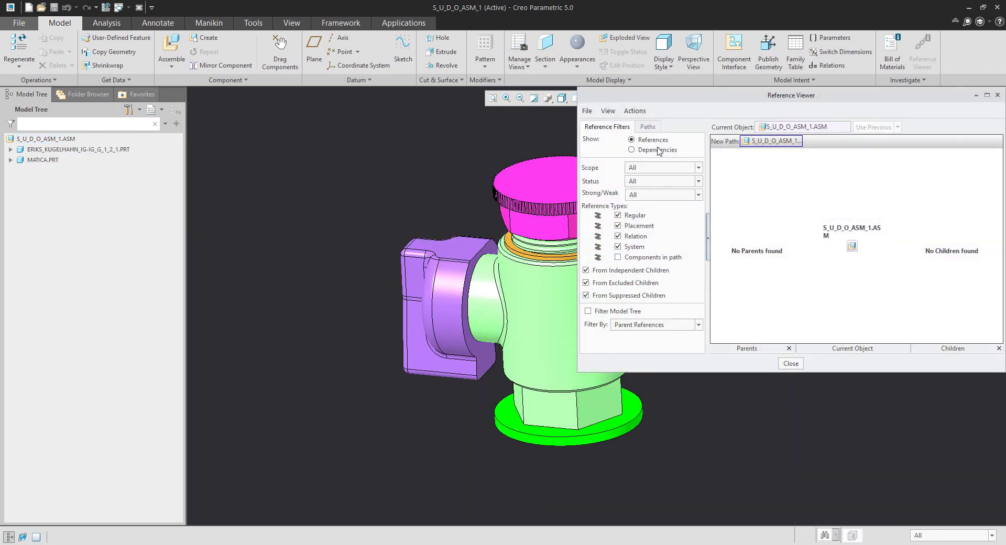
left_click_drag(684, 95, 640, 143)
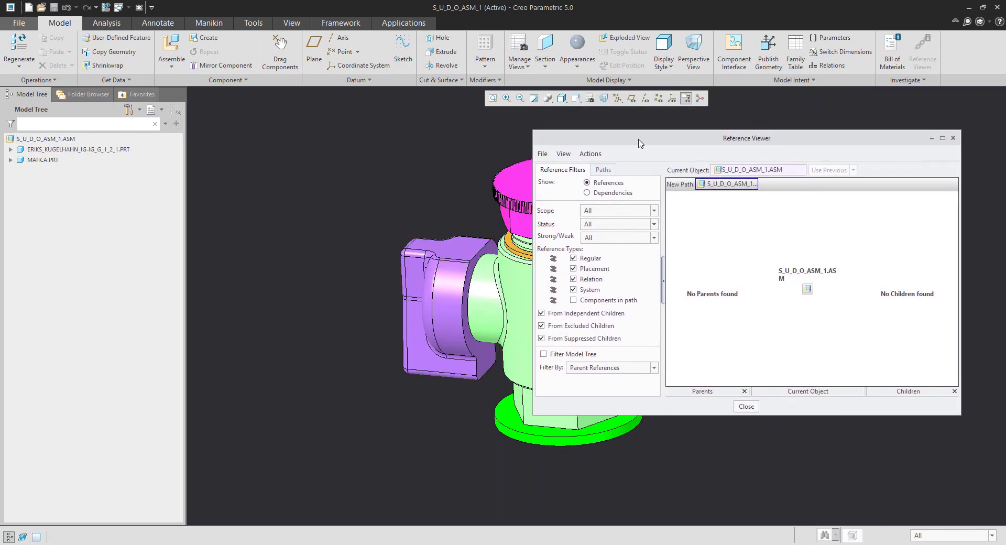
left_click(591, 193)
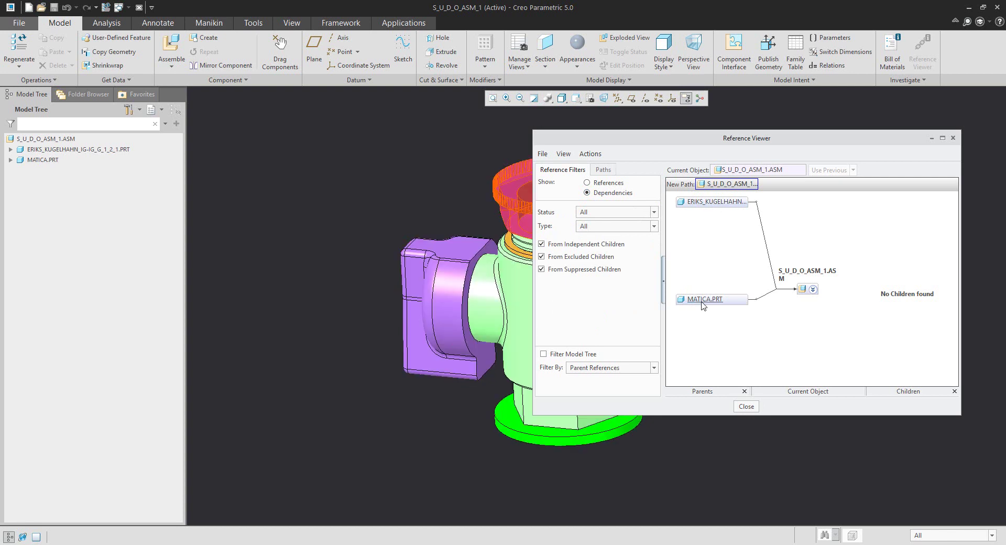
left_click_drag(675, 145, 394, 134)
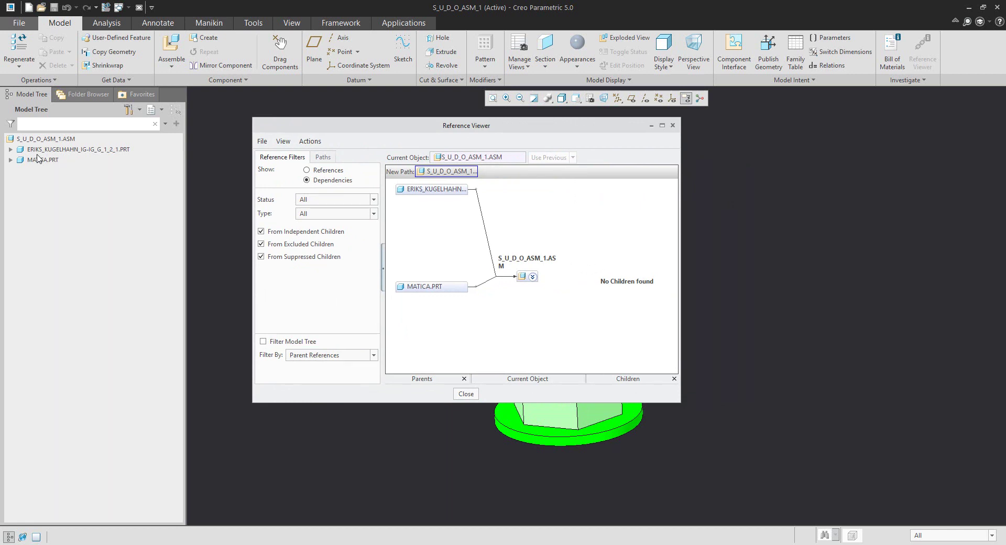
Check the assembly node's options in the graph, then close the Reference Viewer.
left_click(506, 264)
right_click(506, 262)
mouse_move(531, 266)
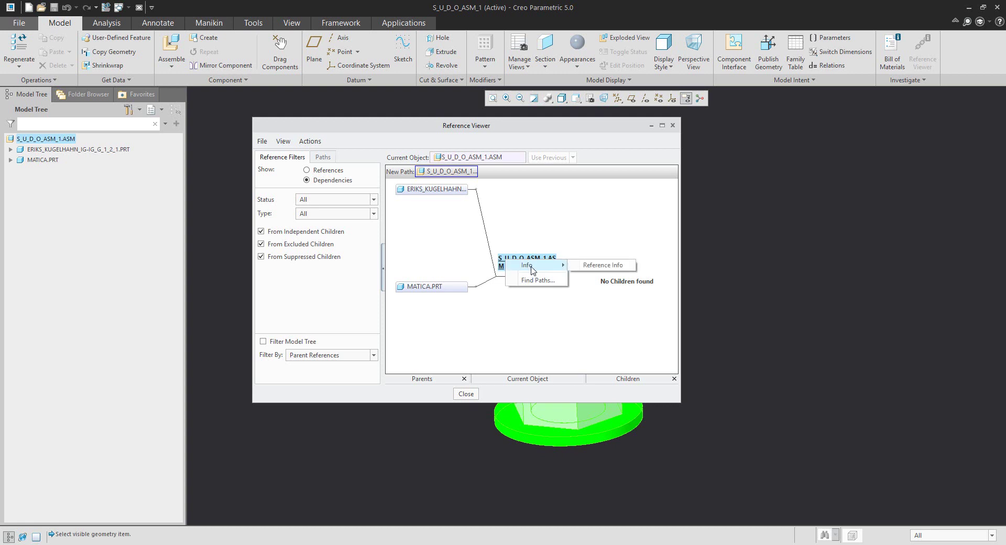
left_click(536, 316)
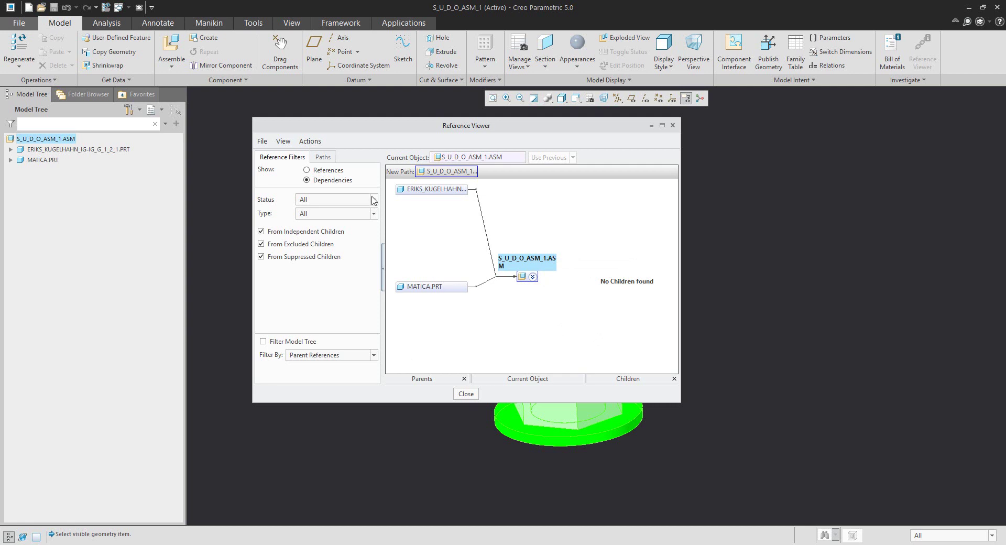
left_click(466, 393)
left_click(348, 151)
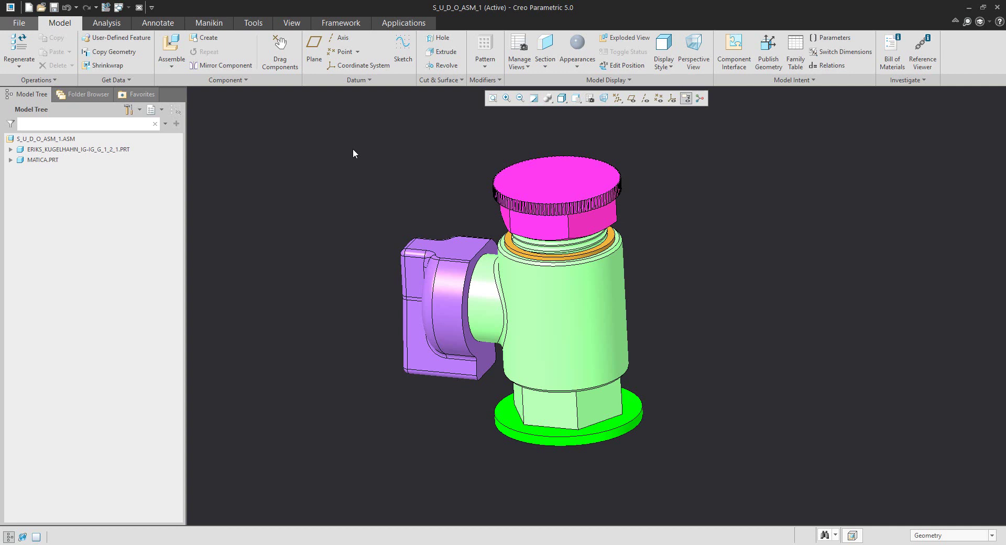
Replace MATICA.PRT using Unrelated Component and browse for the replacement file.
left_click(36, 162)
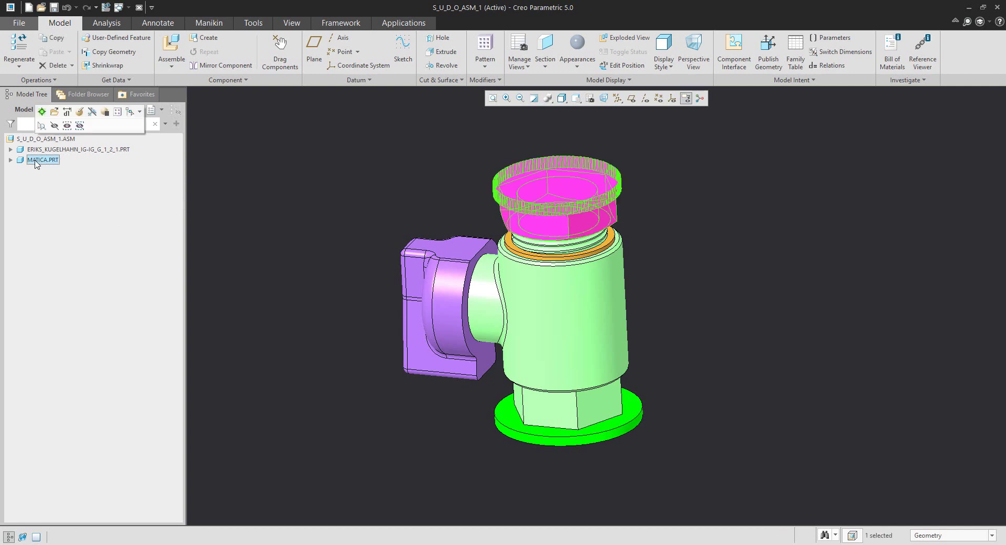
right_click(36, 161)
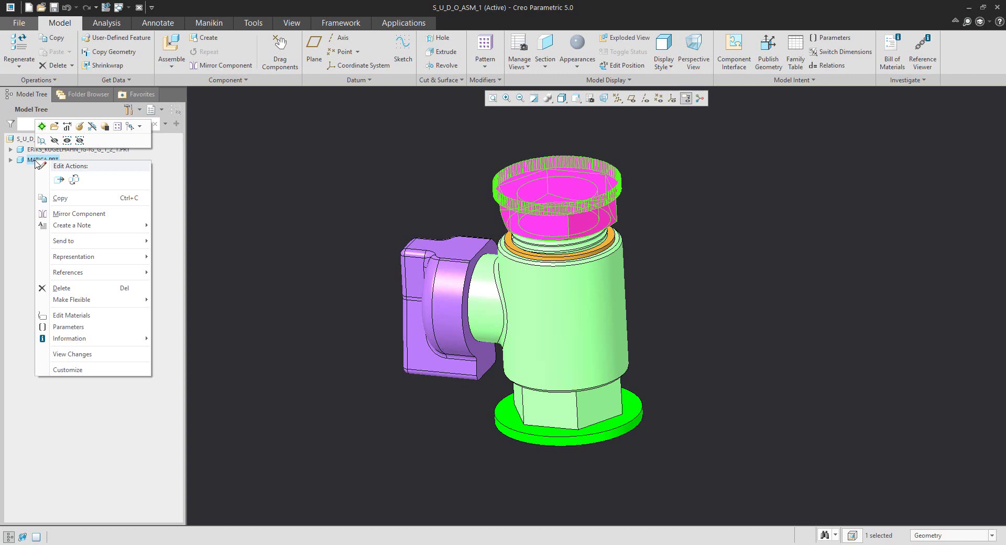
left_click(74, 181)
left_click_drag(794, 99, 566, 150)
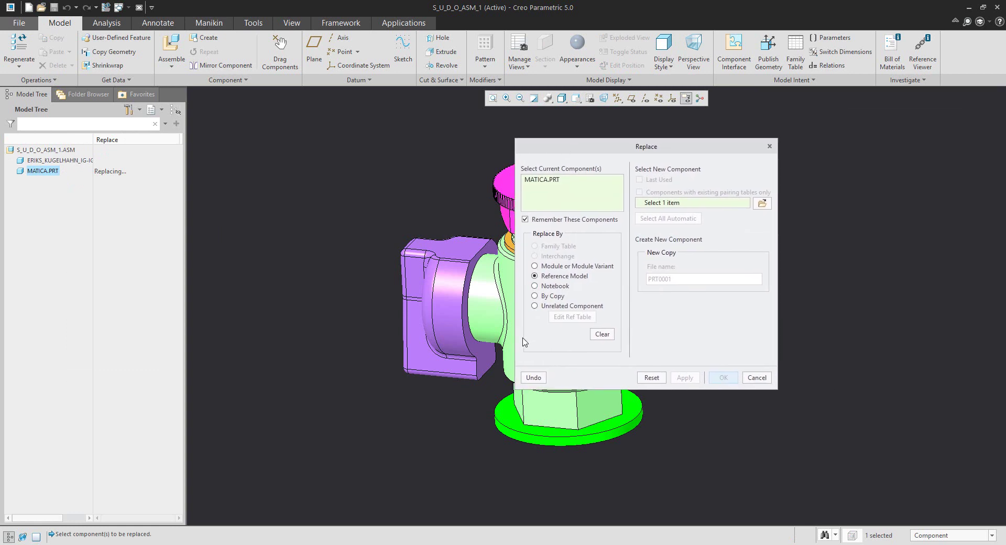
left_click(534, 306)
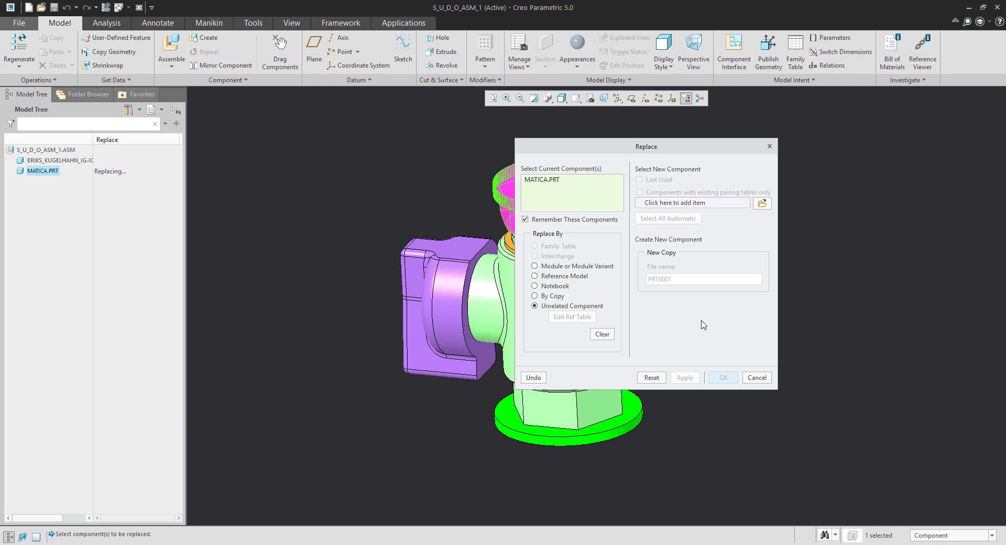
left_click_drag(628, 149, 774, 146)
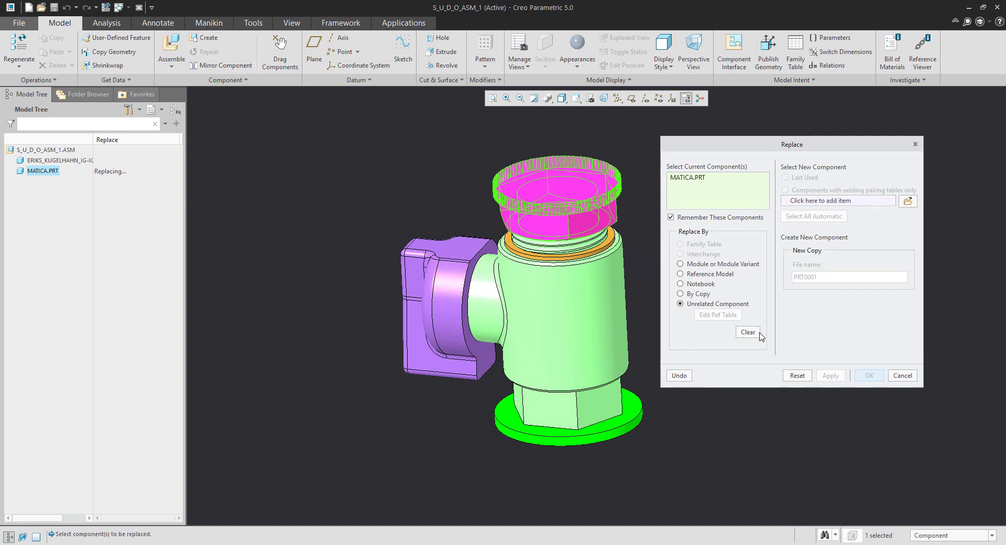
left_click(908, 207)
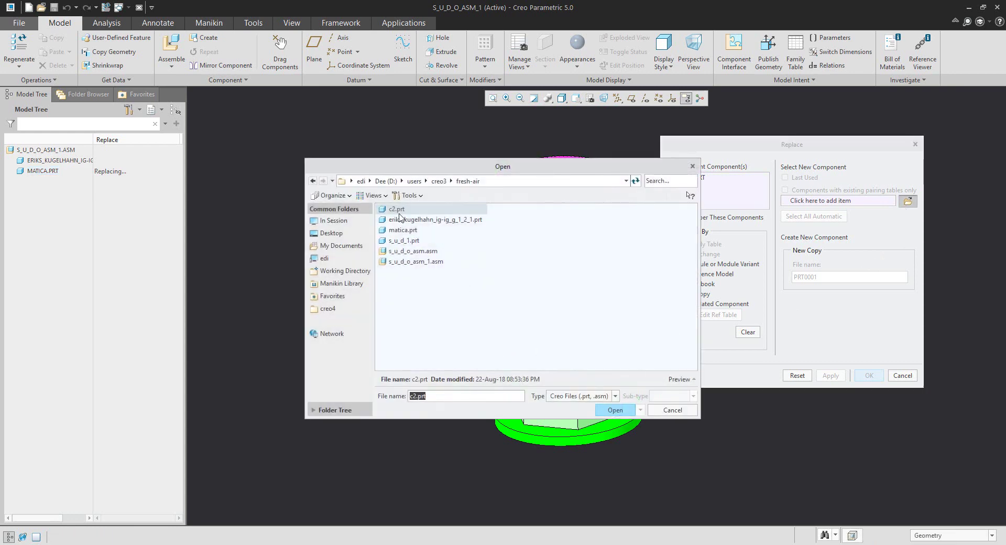
Load c2.prt as the replacement, accept the reference table pairing, and confirm the replacement.
left_click(392, 213)
left_click(614, 411)
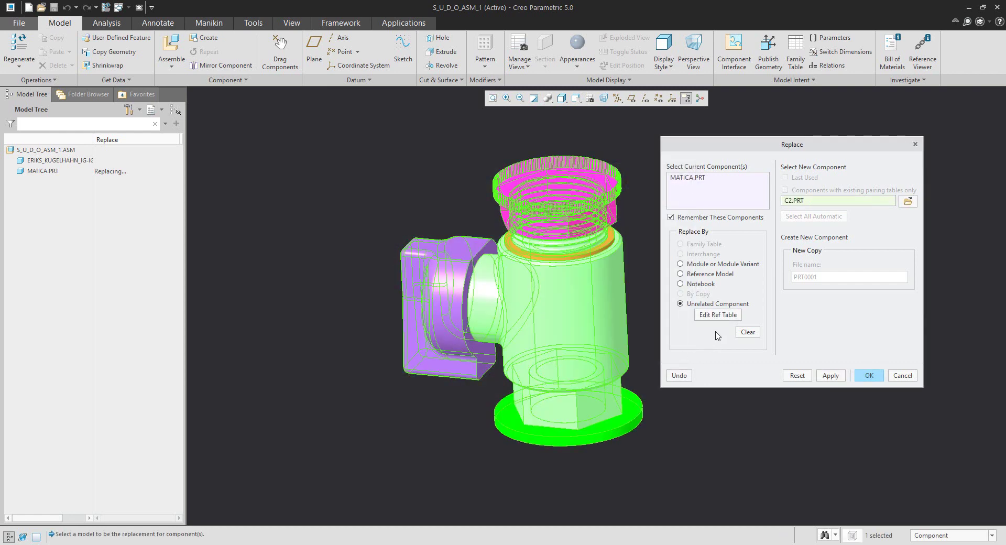
left_click(717, 315)
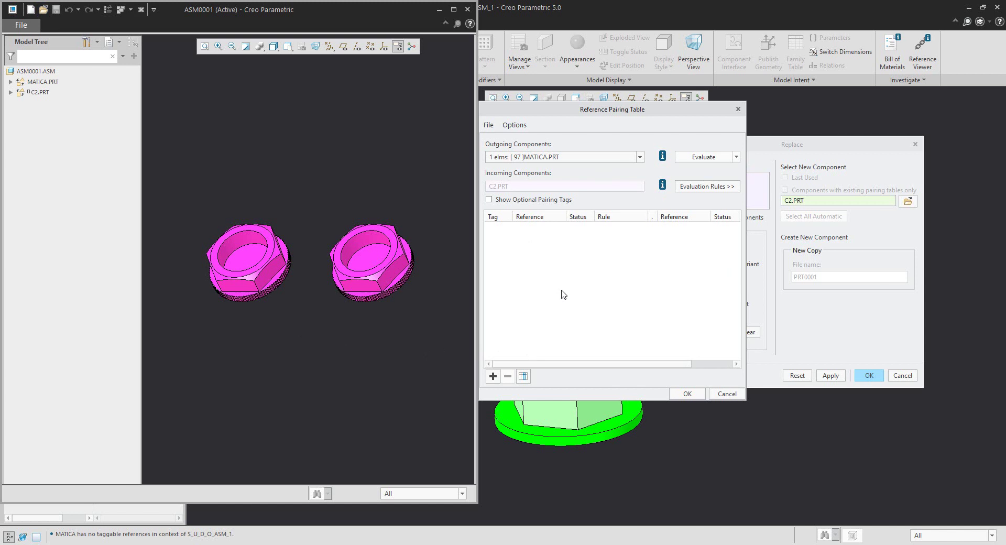
left_click(688, 394)
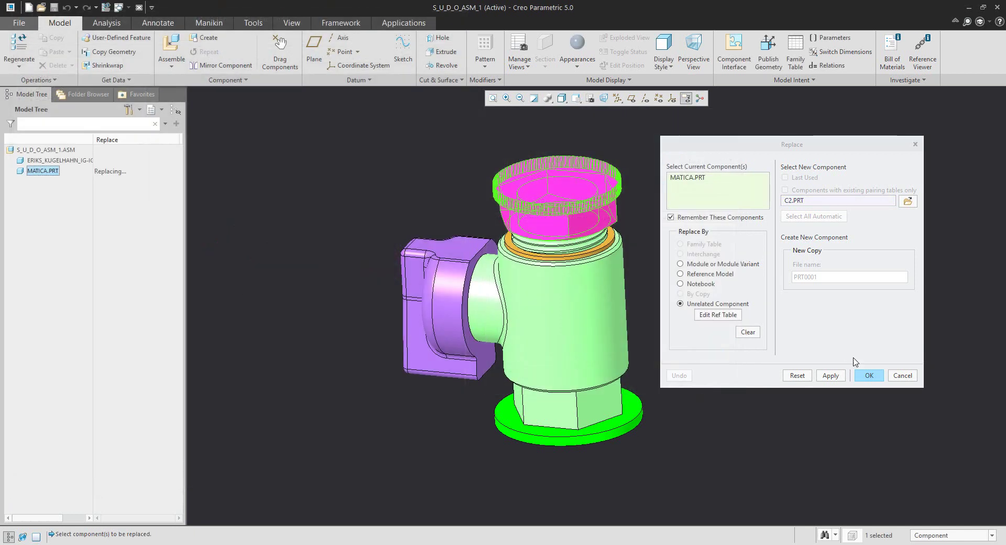
left_click(871, 376)
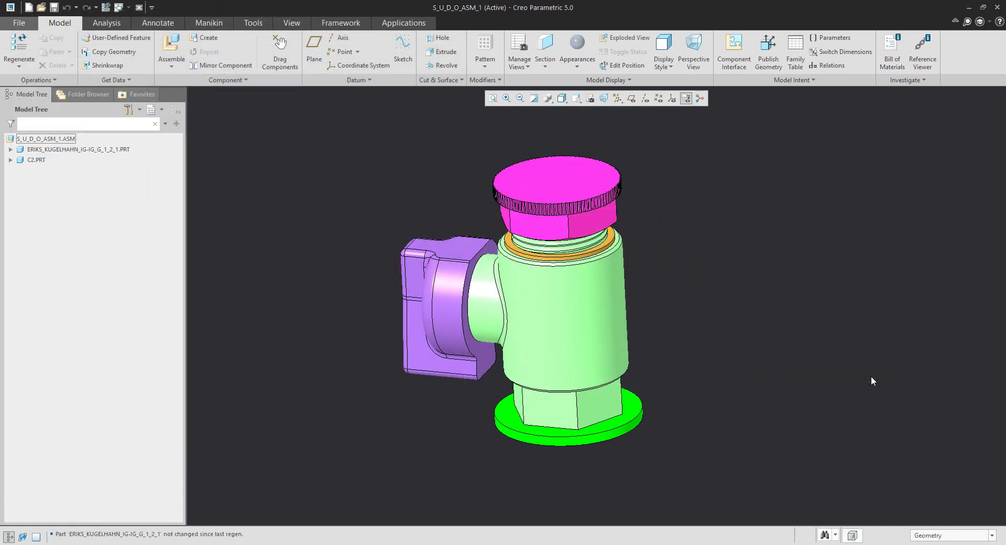
Open the Reference Viewer for S_U_D_O_ASM_1.ASM with its dependencies shown.
left_click(35, 160)
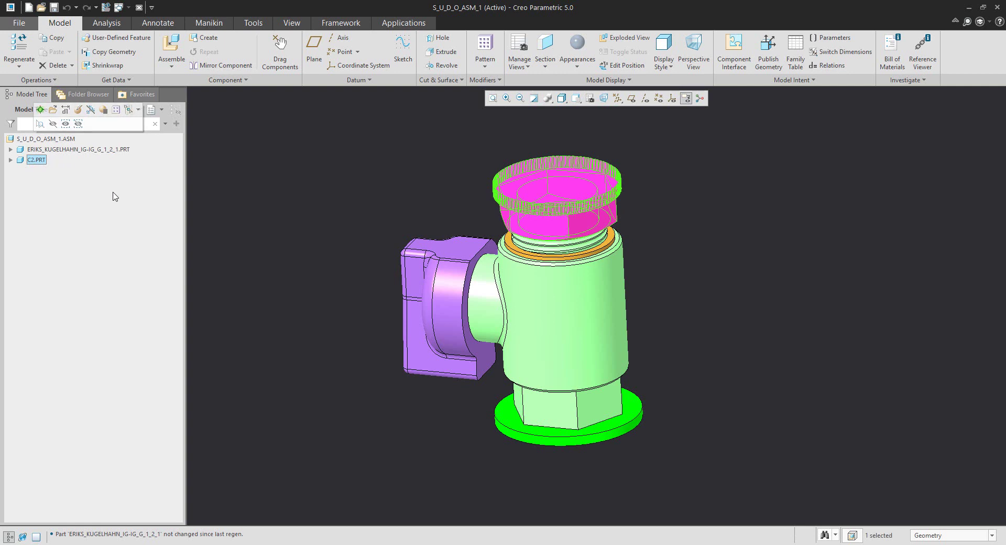
left_click(46, 139)
right_click(48, 142)
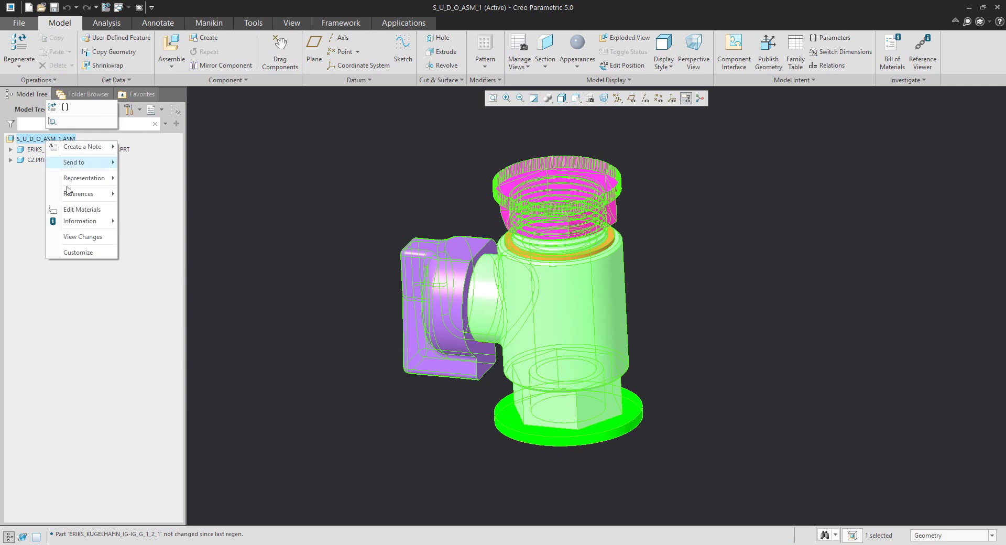
mouse_move(87, 221)
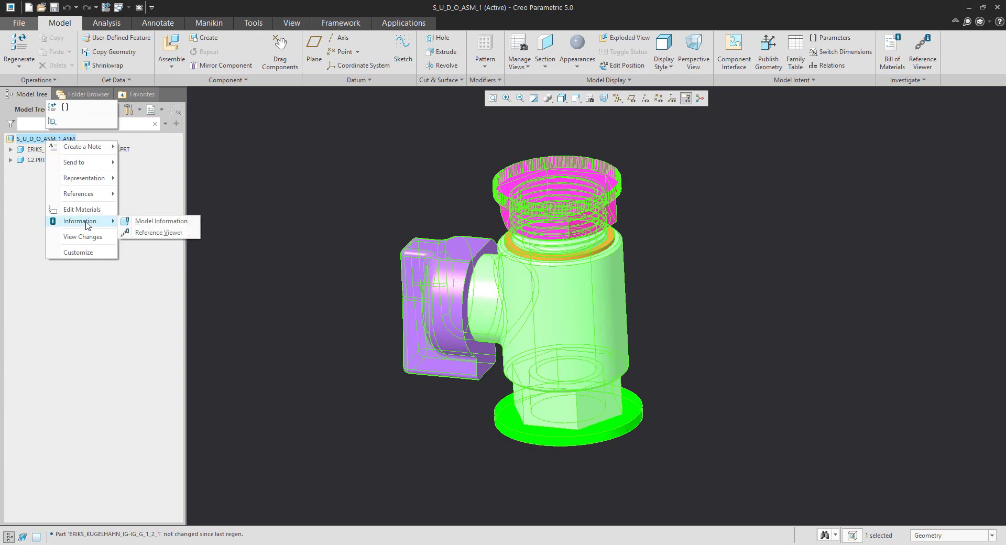
left_click(146, 234)
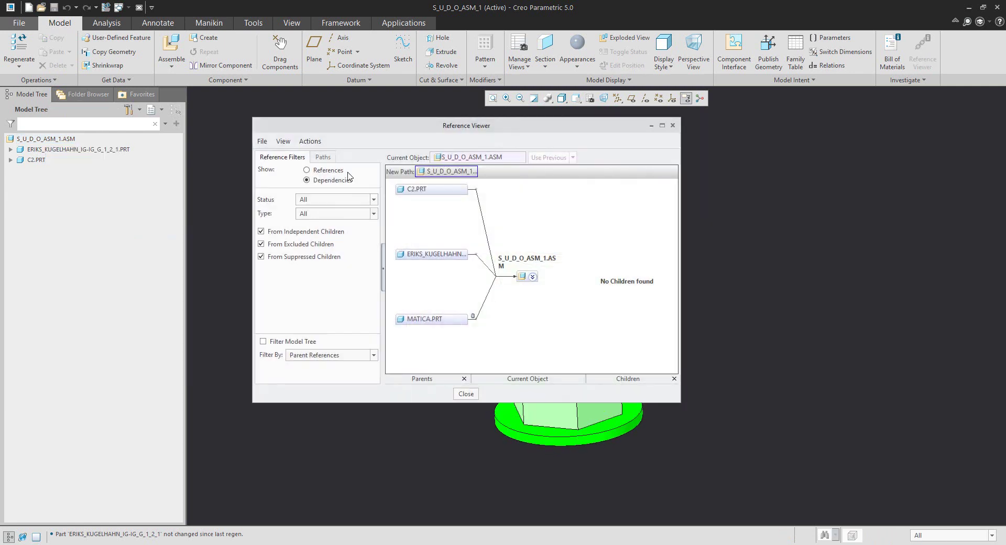
left_click_drag(359, 127, 361, 126)
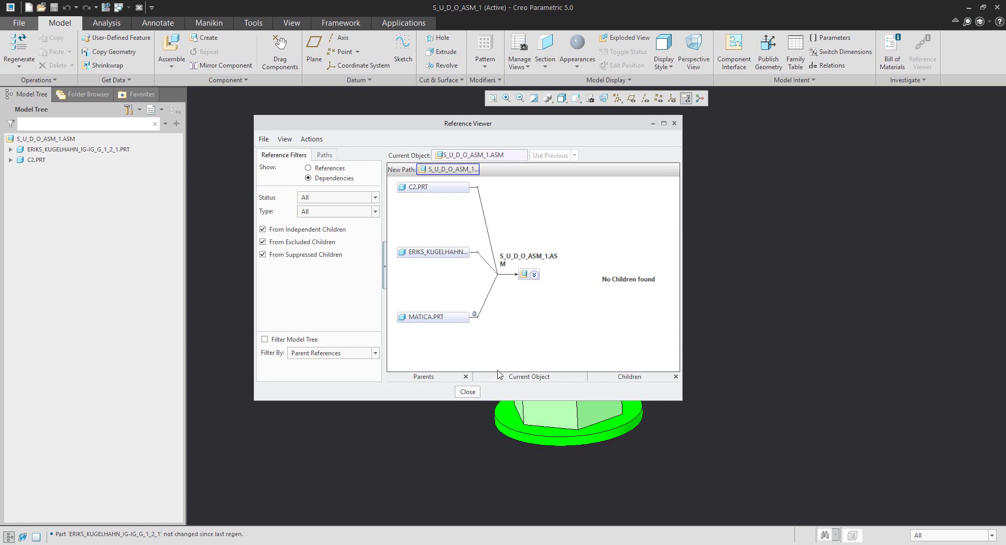
Try breaking the MATICA.PRT dependency directly from its link in the graph.
left_click(487, 303)
right_click(487, 303)
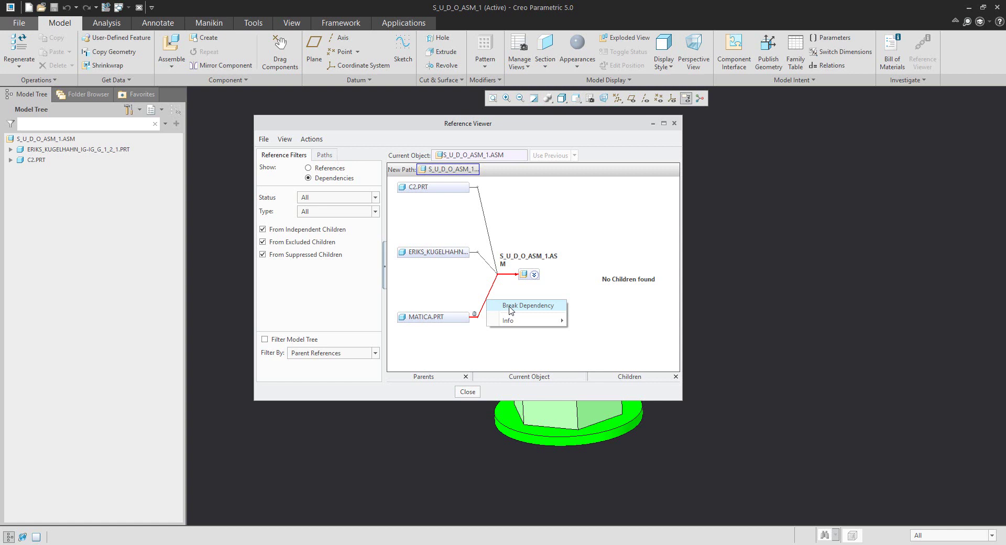
left_click(472, 335)
left_click(512, 339)
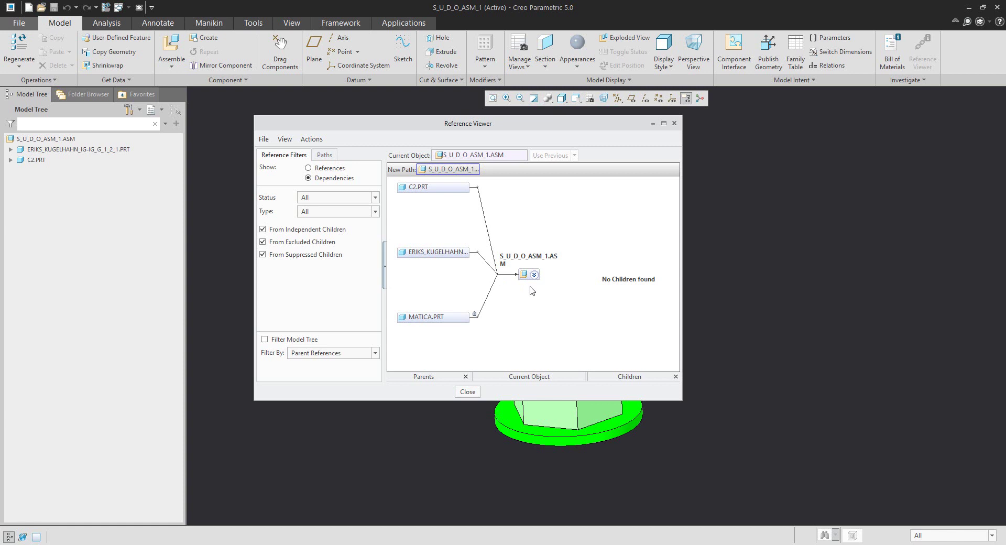
Break the leftover MATICA.PRT dependency from the assembly node and close the Reference Viewer.
right_click(527, 258)
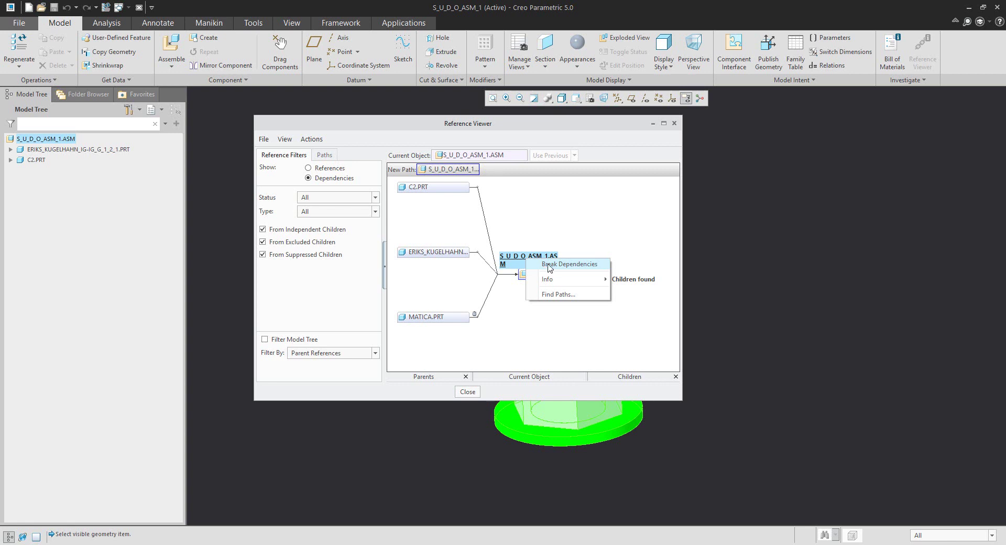
left_click(549, 265)
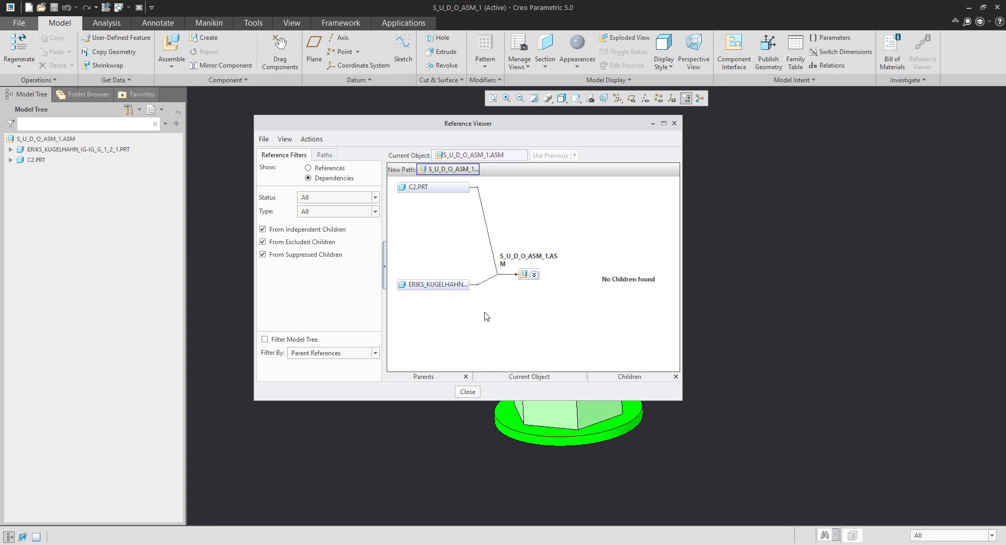
left_click(468, 392)
left_click(327, 312)
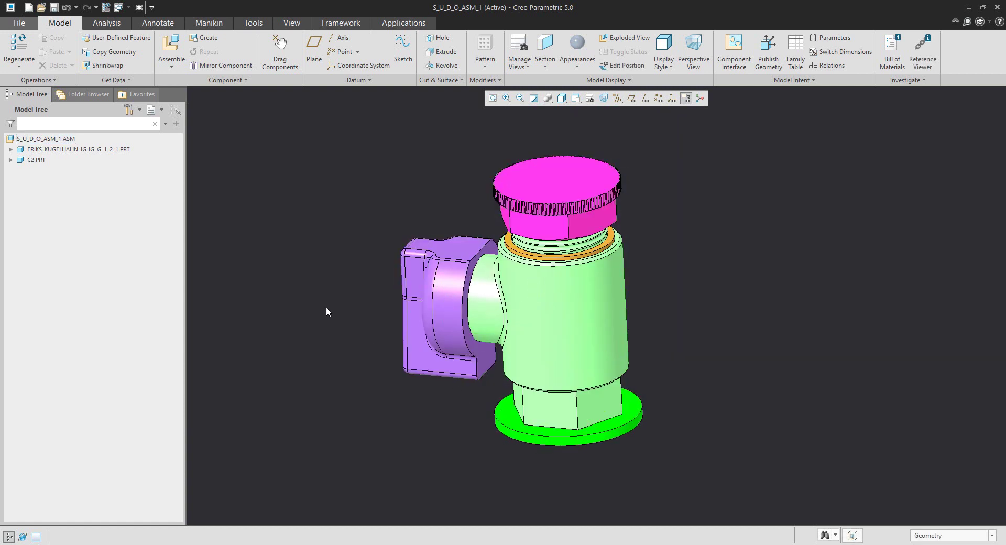